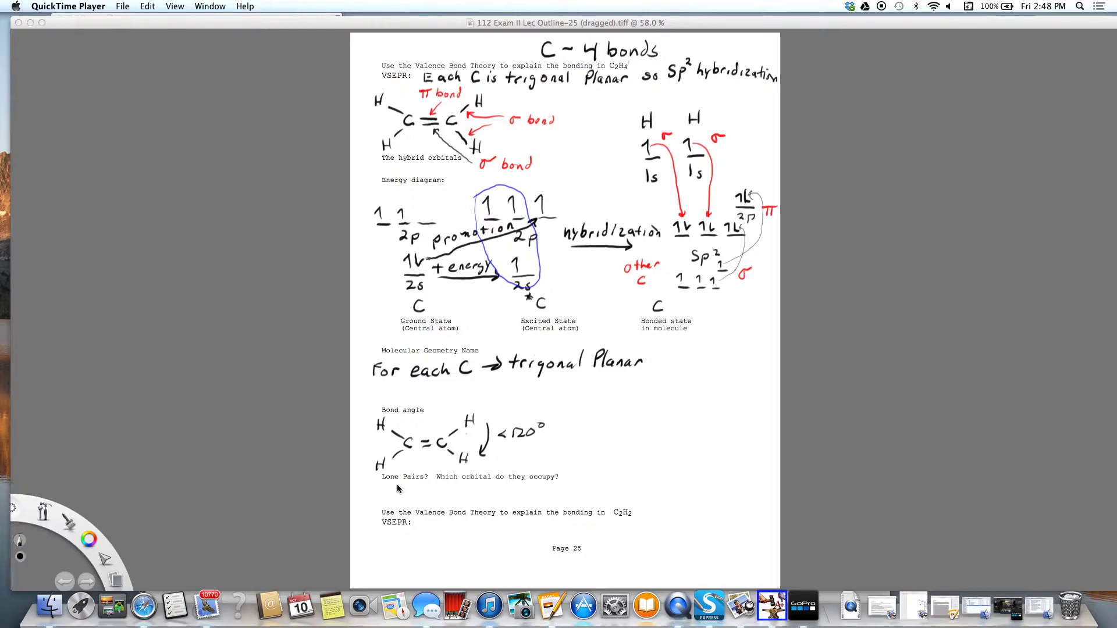
Choose a brush from the lagoon and handwrite sp² under the lone-pairs orbital question
{"action": "left_click", "coordinate": [66, 522]}
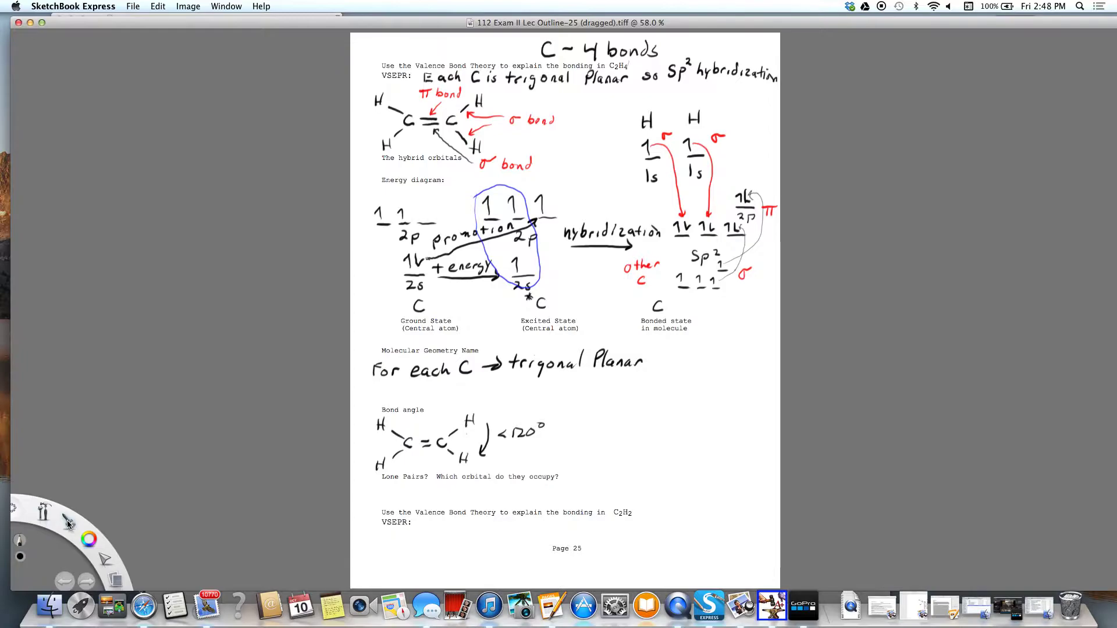
{"action": "left_click", "coordinate": [66, 520]}
{"action": "left_click", "coordinate": [65, 520]}
{"action": "mouse_move", "coordinate": [428, 489]}
{"action": "left_mouse_down"}
{"action": "mouse_move", "coordinate": [418, 501]}
{"action": "mouse_move", "coordinate": [452, 491]}
{"action": "left_mouse_up"}
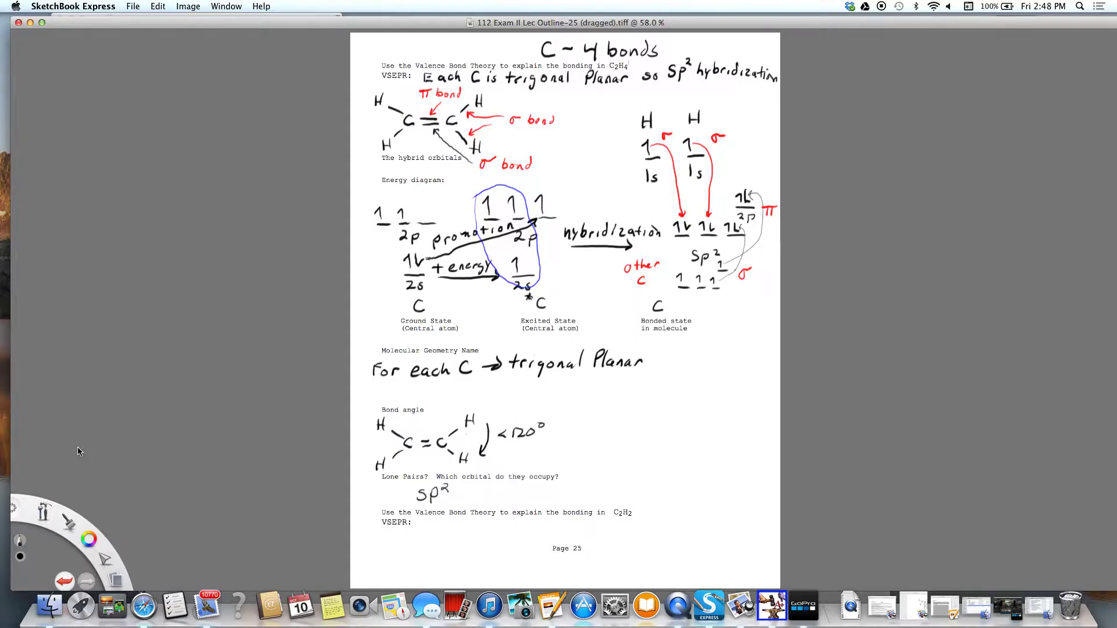
Dismiss the Open dialog, start a new blank canvas with Cmd+N, and return to the drawing window
{"action": "key", "text": "super+o"}
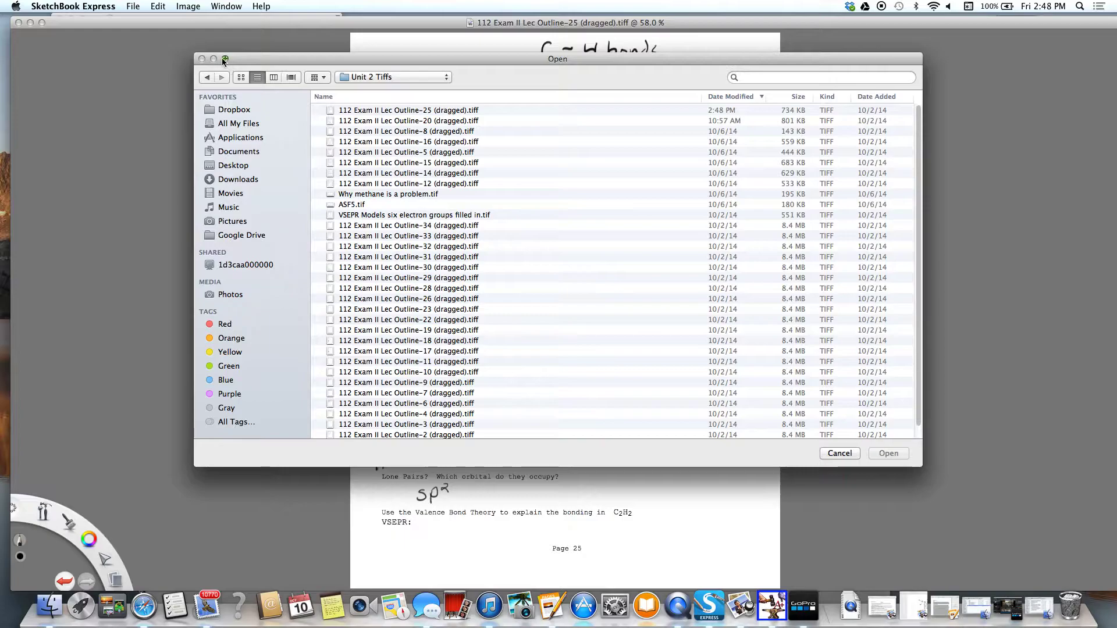
{"action": "left_click", "coordinate": [839, 453]}
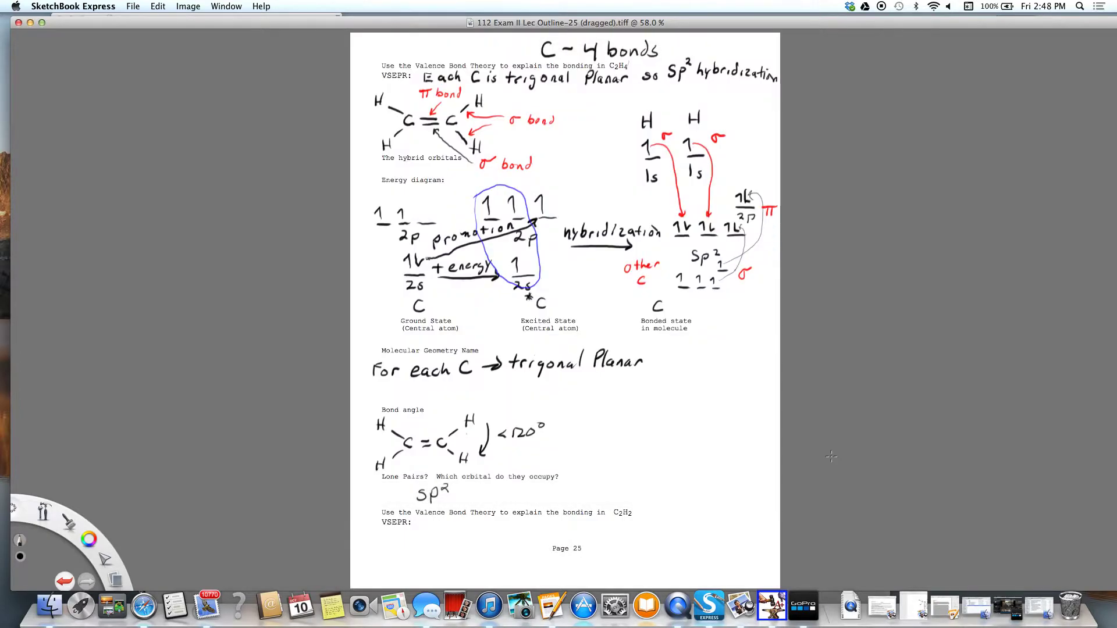
{"action": "key", "text": "super+n"}
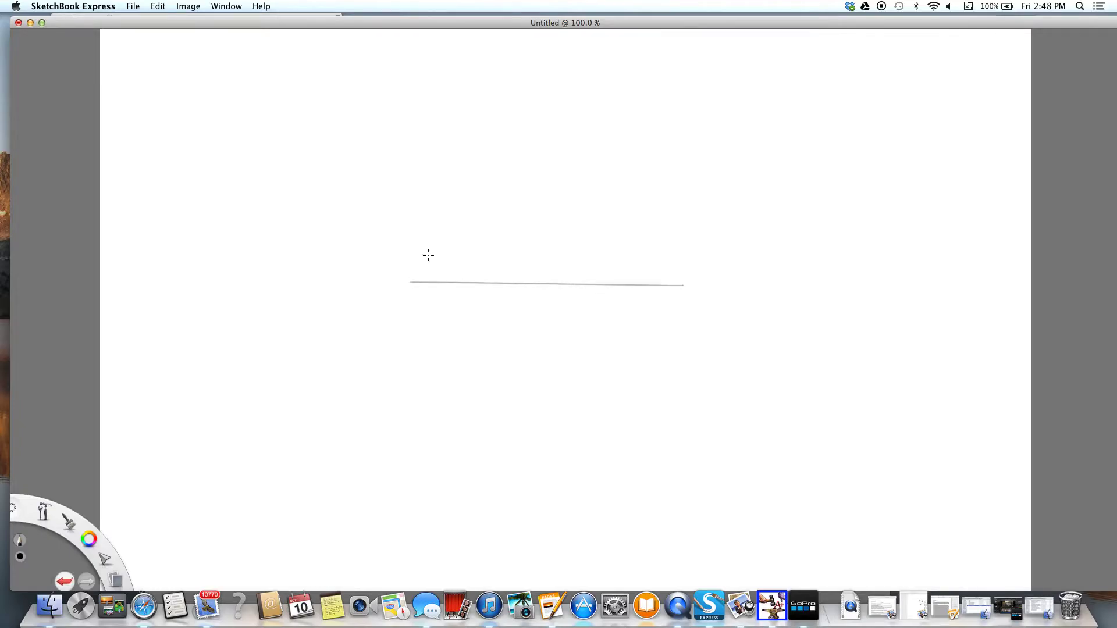
{"action": "key", "text": "F11"}
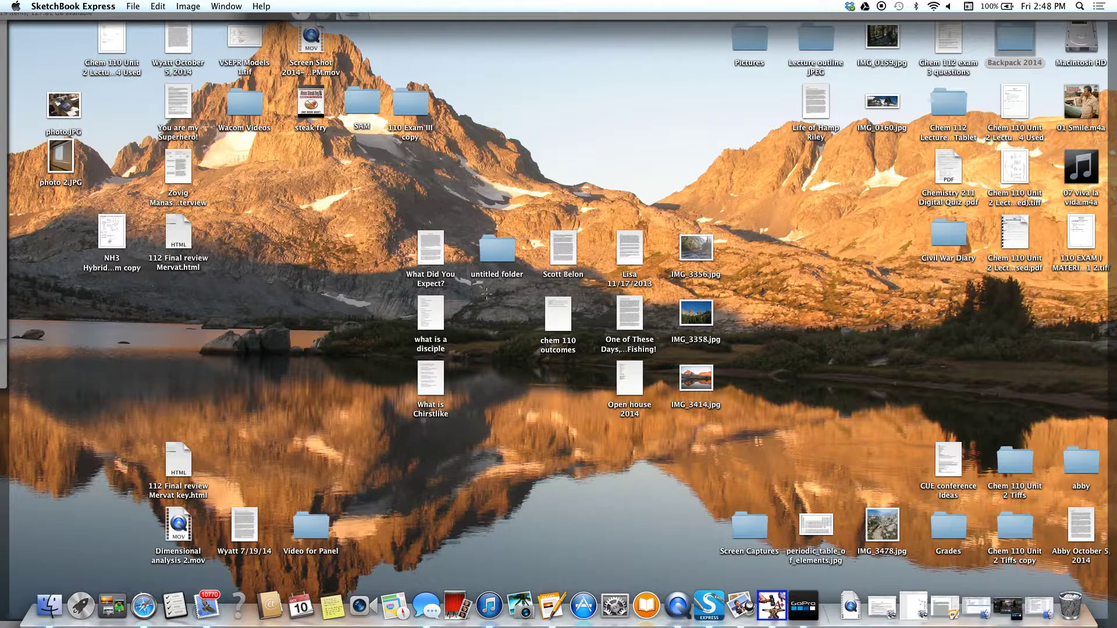
{"action": "left_click", "coordinate": [710, 605]}
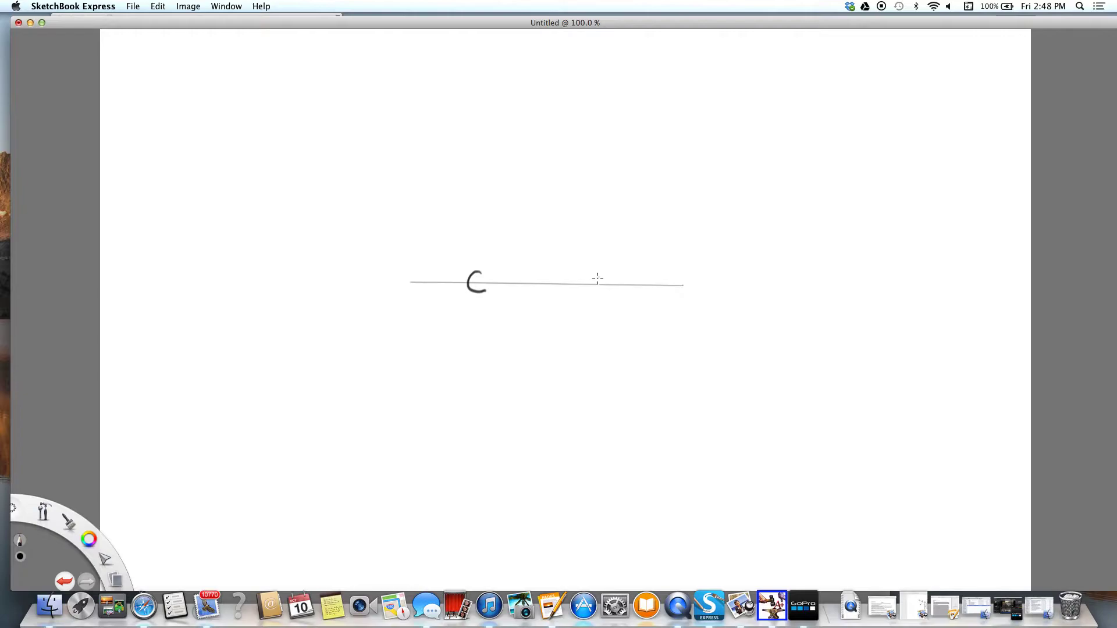
Write the second carbon C and draw vertical axes through both carbons
{"action": "mouse_move", "coordinate": [597, 271]}
{"action": "left_mouse_down"}
{"action": "mouse_move", "coordinate": [584, 289]}
{"action": "mouse_move", "coordinate": [600, 294]}
{"action": "left_mouse_up"}
{"action": "left_click_drag", "start_coordinate": [598, 284], "coordinate": [601, 180]}
{"action": "left_click_drag", "start_coordinate": [598, 284], "coordinate": [595, 390]}
{"action": "left_click_drag", "start_coordinate": [476, 280], "coordinate": [482, 174]}
{"action": "left_click_drag", "start_coordinate": [479, 284], "coordinate": [476, 410]}
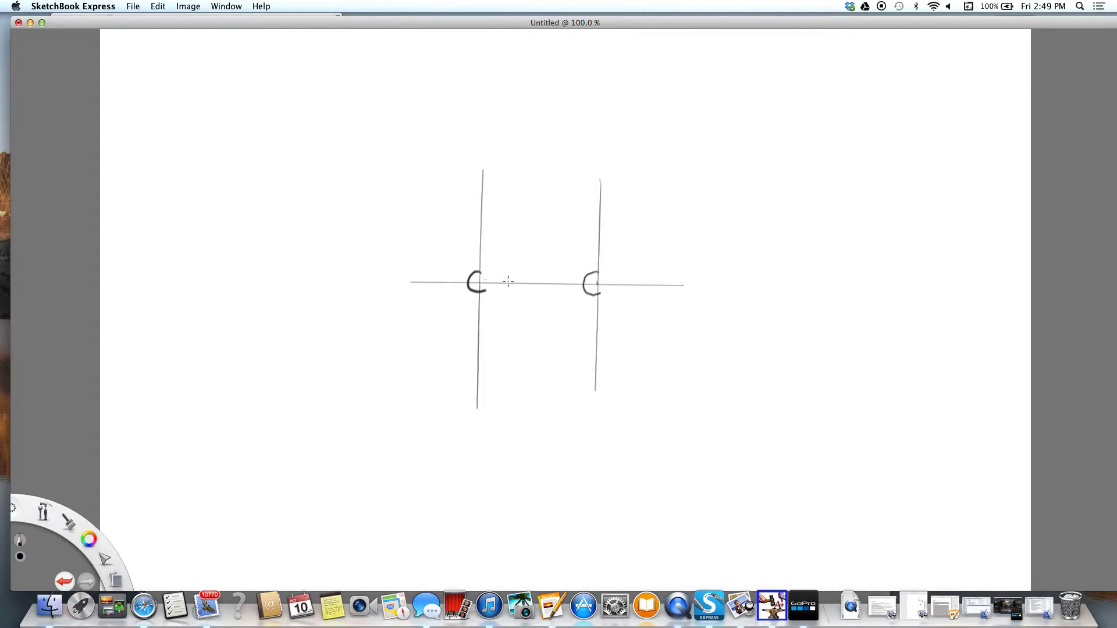
Sketch two overlapping bonding lobes between the carbons
{"action": "mouse_move", "coordinate": [493, 279]}
{"action": "left_mouse_down"}
{"action": "mouse_move", "coordinate": [515, 266]}
{"action": "mouse_move", "coordinate": [538, 285]}
{"action": "mouse_move", "coordinate": [496, 294]}
{"action": "mouse_move", "coordinate": [526, 299]}
{"action": "mouse_move", "coordinate": [540, 285]}
{"action": "left_mouse_up"}
{"action": "mouse_move", "coordinate": [582, 284]}
{"action": "left_mouse_down"}
{"action": "mouse_move", "coordinate": [528, 275]}
{"action": "mouse_move", "coordinate": [525, 287]}
{"action": "mouse_move", "coordinate": [570, 300]}
{"action": "mouse_move", "coordinate": [532, 296]}
{"action": "mouse_move", "coordinate": [525, 282]}
{"action": "left_mouse_up"}
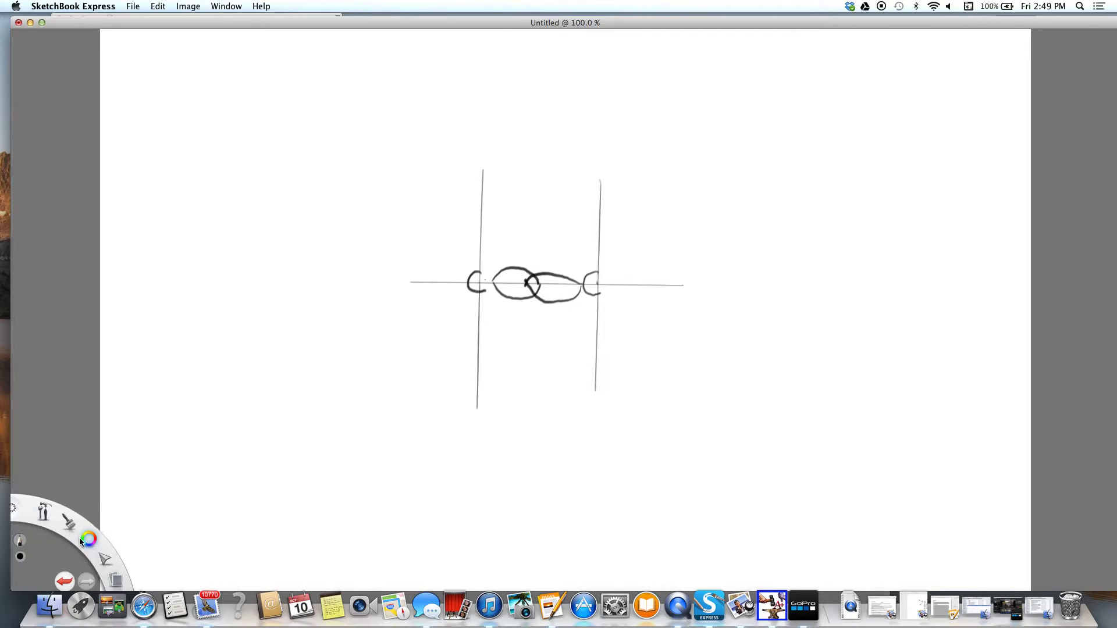
{"action": "left_click_drag", "start_coordinate": [80, 538], "coordinate": [65, 552]}
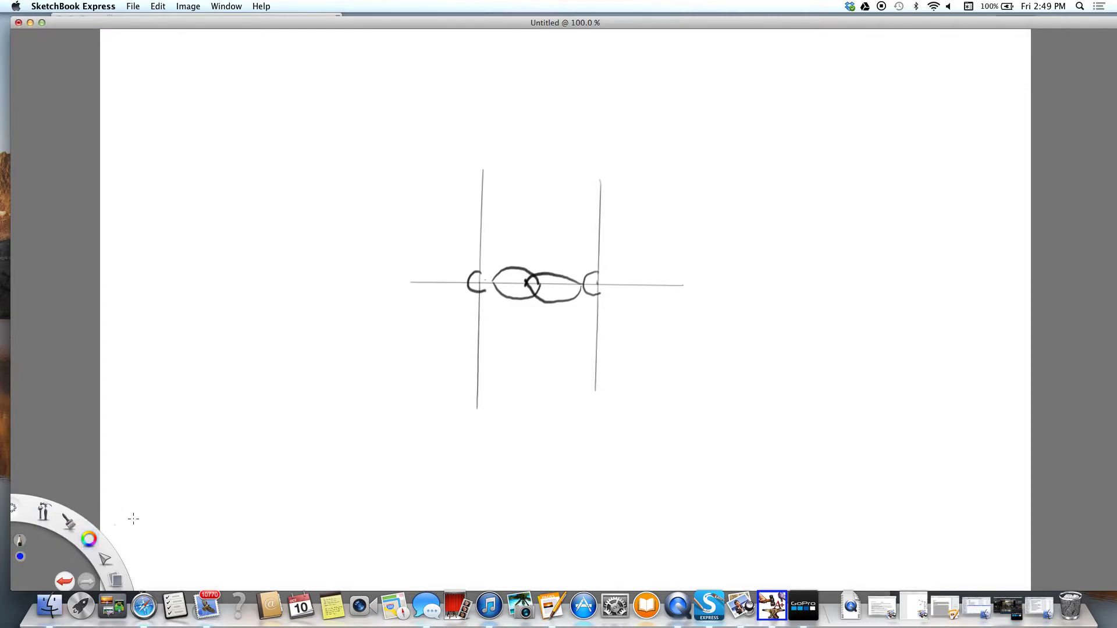
Dot a blue electron at the lobes' overlap and draw a red σ above it
{"action": "left_click", "coordinate": [535, 285]}
{"action": "left_click_drag", "start_coordinate": [89, 539], "coordinate": [78, 520]}
{"action": "left_click_drag", "start_coordinate": [527, 252], "coordinate": [541, 246]}
{"action": "left_click_drag", "start_coordinate": [85, 541], "coordinate": [67, 527]}
Label the overlapping lobes sp² in red
{"action": "mouse_move", "coordinate": [506, 278]}
{"action": "left_mouse_down"}
{"action": "mouse_move", "coordinate": [555, 296]}
{"action": "mouse_move", "coordinate": [571, 287]}
{"action": "left_mouse_up"}
{"action": "left_click", "coordinate": [86, 541]}
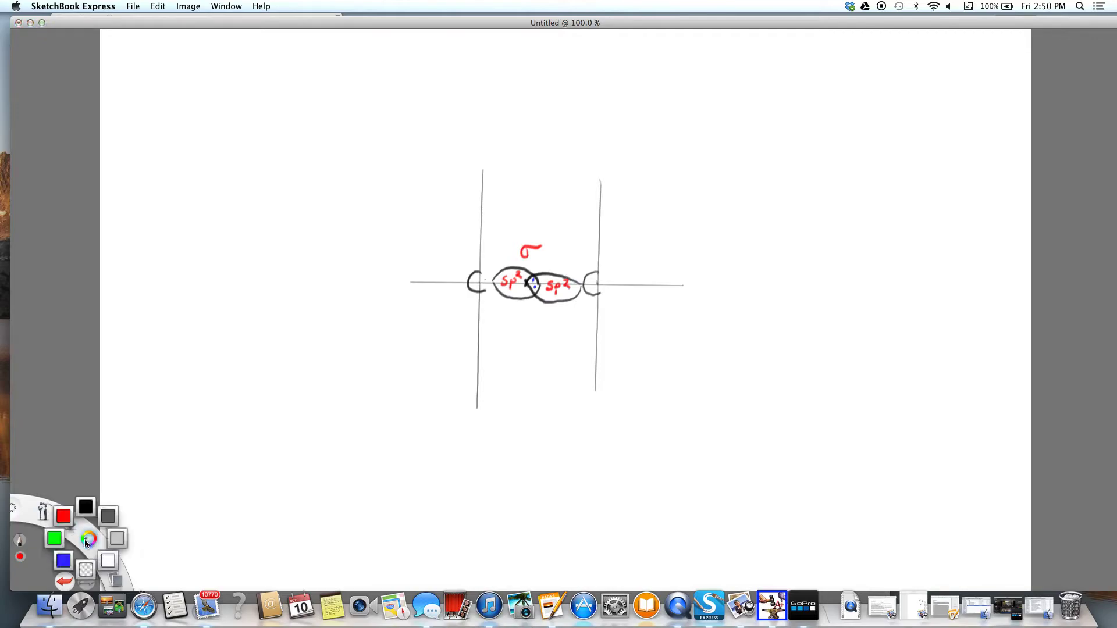
{"action": "left_click", "coordinate": [99, 495]}
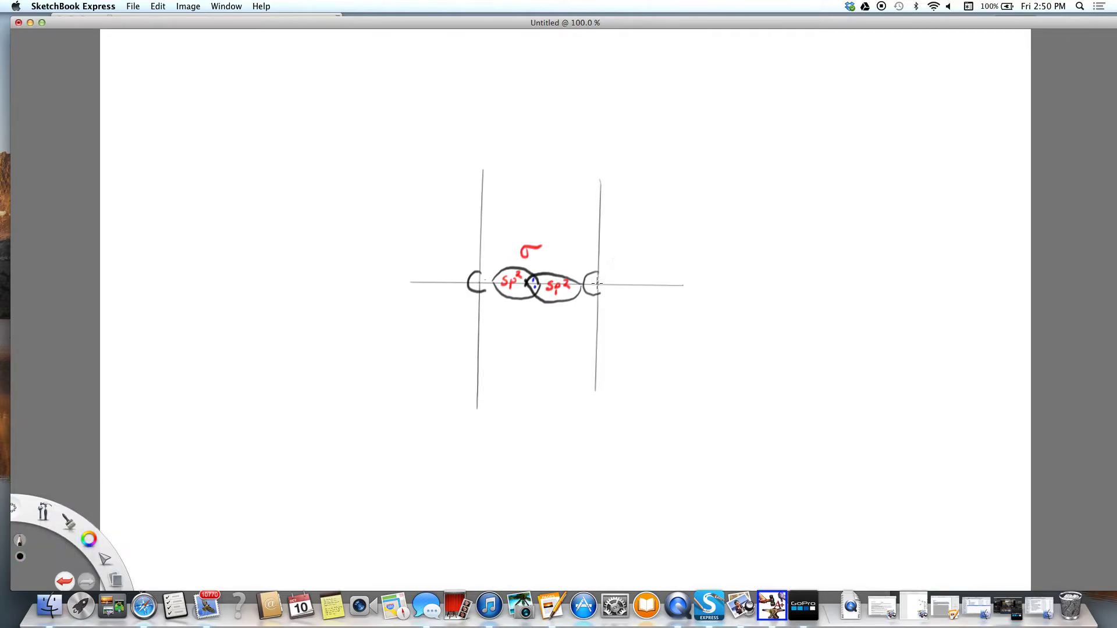
Draw four angled bond axes, two from each carbon, in black
{"action": "left_click_drag", "start_coordinate": [597, 283], "coordinate": [689, 203]}
{"action": "left_click_drag", "start_coordinate": [600, 284], "coordinate": [731, 371]}
{"action": "left_click_drag", "start_coordinate": [475, 289], "coordinate": [377, 360]}
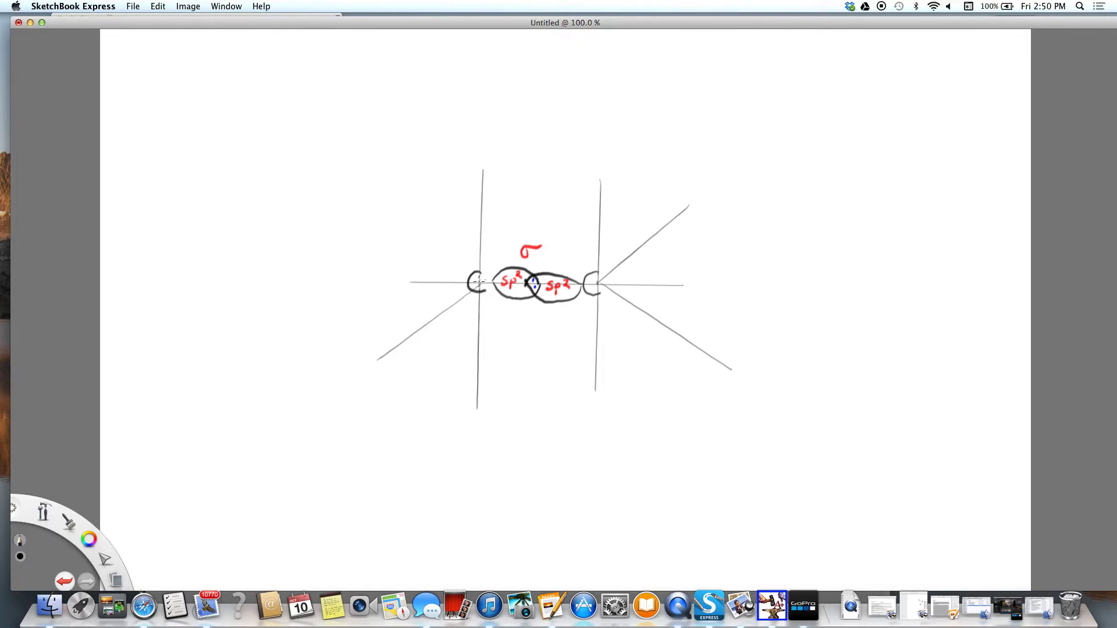
{"action": "left_click_drag", "start_coordinate": [474, 279], "coordinate": [330, 204]}
Outline an sp² lobe on each of the four angled axes
{"action": "mouse_move", "coordinate": [603, 278]}
{"action": "left_mouse_down"}
{"action": "mouse_move", "coordinate": [613, 247]}
{"action": "mouse_move", "coordinate": [643, 245]}
{"action": "mouse_move", "coordinate": [616, 279]}
{"action": "mouse_move", "coordinate": [636, 272]}
{"action": "mouse_move", "coordinate": [645, 246]}
{"action": "left_mouse_up"}
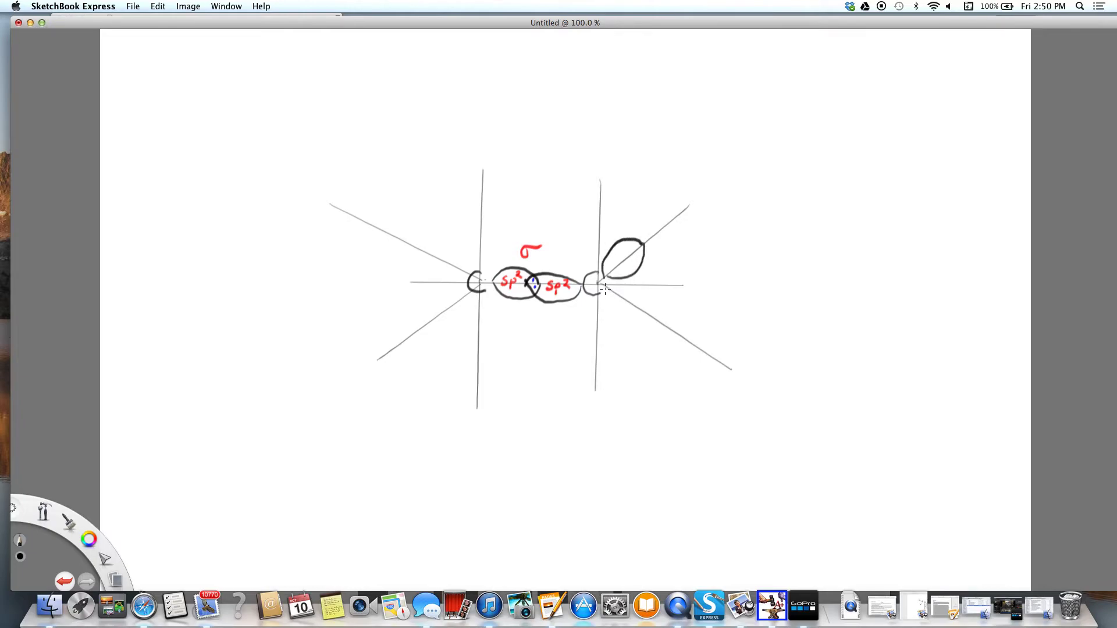
{"action": "mouse_move", "coordinate": [605, 289]}
{"action": "left_mouse_down"}
{"action": "mouse_move", "coordinate": [634, 325]}
{"action": "mouse_move", "coordinate": [655, 324]}
{"action": "mouse_move", "coordinate": [618, 289]}
{"action": "mouse_move", "coordinate": [631, 288]}
{"action": "mouse_move", "coordinate": [655, 324]}
{"action": "left_mouse_up"}
{"action": "mouse_move", "coordinate": [466, 271]}
{"action": "left_mouse_down"}
{"action": "mouse_move", "coordinate": [420, 261]}
{"action": "mouse_move", "coordinate": [412, 245]}
{"action": "left_mouse_up"}
{"action": "mouse_move", "coordinate": [467, 271]}
{"action": "left_mouse_down"}
{"action": "mouse_move", "coordinate": [446, 238]}
{"action": "mouse_move", "coordinate": [410, 246]}
{"action": "left_mouse_up"}
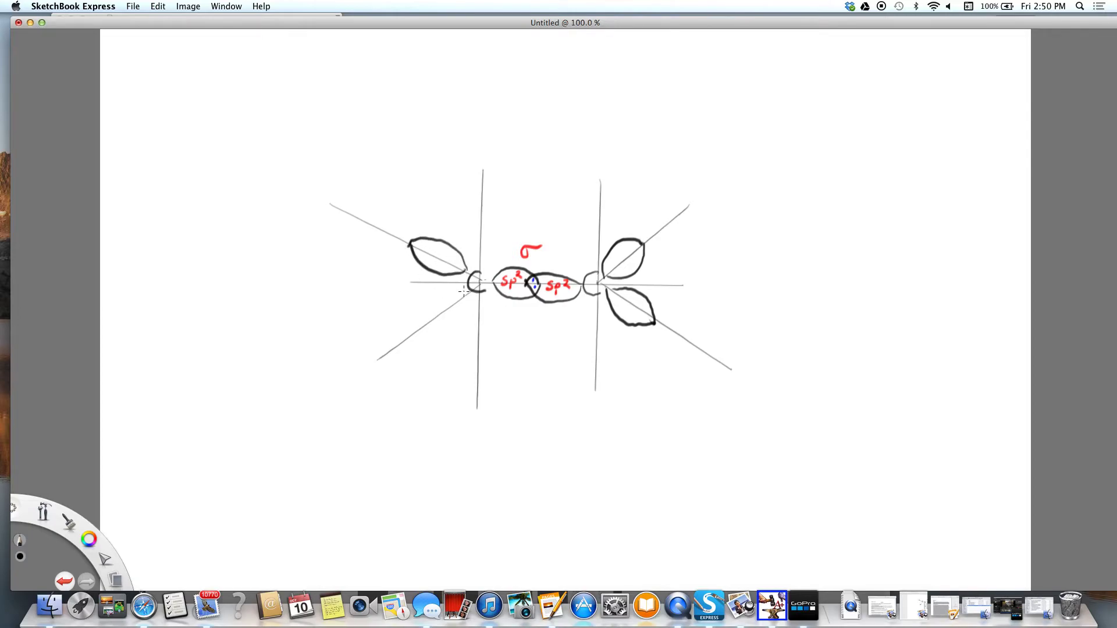
{"action": "mouse_move", "coordinate": [468, 291]}
{"action": "left_mouse_down"}
{"action": "mouse_move", "coordinate": [431, 301]}
{"action": "mouse_move", "coordinate": [427, 320]}
{"action": "mouse_move", "coordinate": [468, 304]}
{"action": "mouse_move", "coordinate": [461, 323]}
{"action": "mouse_move", "coordinate": [428, 319]}
{"action": "left_mouse_up"}
Add blue electron dots in the upper-left, lower-left and lower-right lobes
{"action": "left_click", "coordinate": [87, 542]}
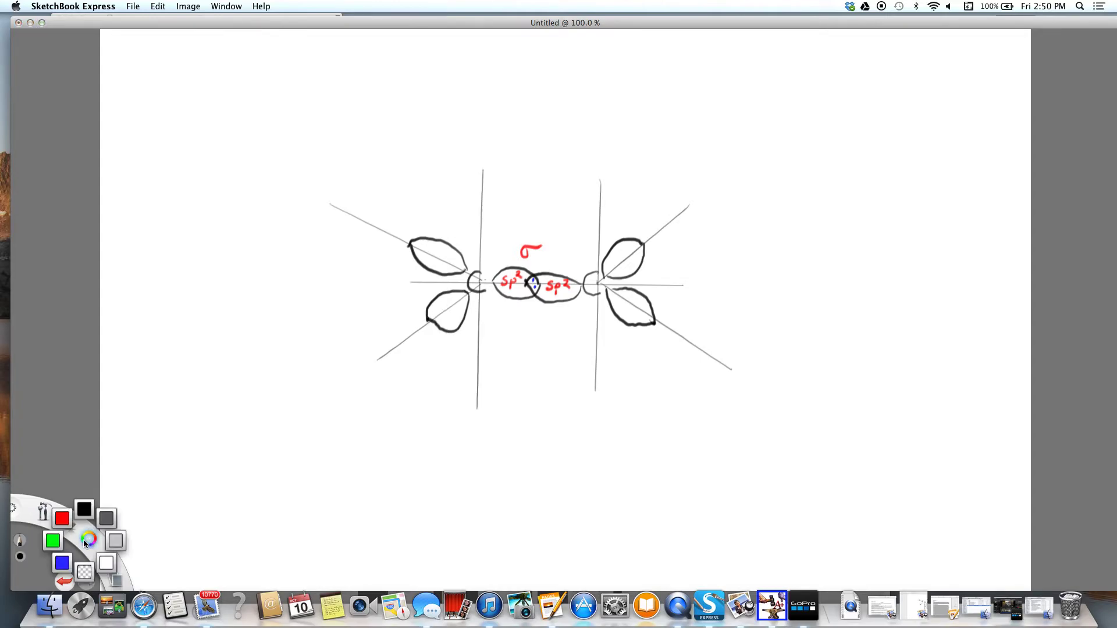
{"action": "left_click", "coordinate": [56, 563]}
{"action": "left_click_drag", "start_coordinate": [422, 241], "coordinate": [422, 245]}
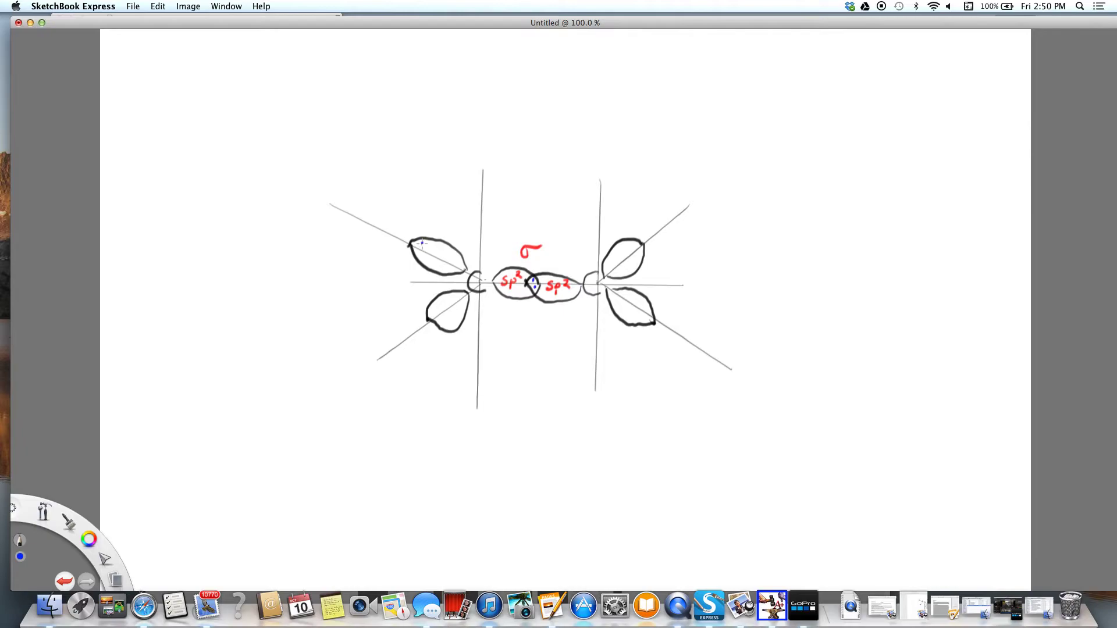
{"action": "left_click_drag", "start_coordinate": [434, 309], "coordinate": [435, 312]}
{"action": "left_click_drag", "start_coordinate": [642, 316], "coordinate": [648, 309]}
Handwrite sp² labels in red in the outer lobes, starting upper-left and upper-right
{"action": "left_click", "coordinate": [88, 539]}
{"action": "mouse_move", "coordinate": [437, 251]}
{"action": "left_mouse_down"}
{"action": "mouse_move", "coordinate": [441, 263]}
{"action": "mouse_move", "coordinate": [453, 256]}
{"action": "left_mouse_up"}
{"action": "mouse_move", "coordinate": [449, 297]}
{"action": "left_mouse_down"}
{"action": "mouse_move", "coordinate": [449, 313]}
{"action": "mouse_move", "coordinate": [455, 299]}
{"action": "mouse_move", "coordinate": [466, 302]}
{"action": "left_mouse_up"}
{"action": "mouse_move", "coordinate": [615, 262]}
{"action": "left_mouse_down"}
{"action": "mouse_move", "coordinate": [618, 278]}
{"action": "mouse_move", "coordinate": [632, 260]}
{"action": "mouse_move", "coordinate": [612, 297]}
{"action": "mouse_move", "coordinate": [620, 308]}
{"action": "mouse_move", "coordinate": [634, 298]}
{"action": "left_mouse_up"}
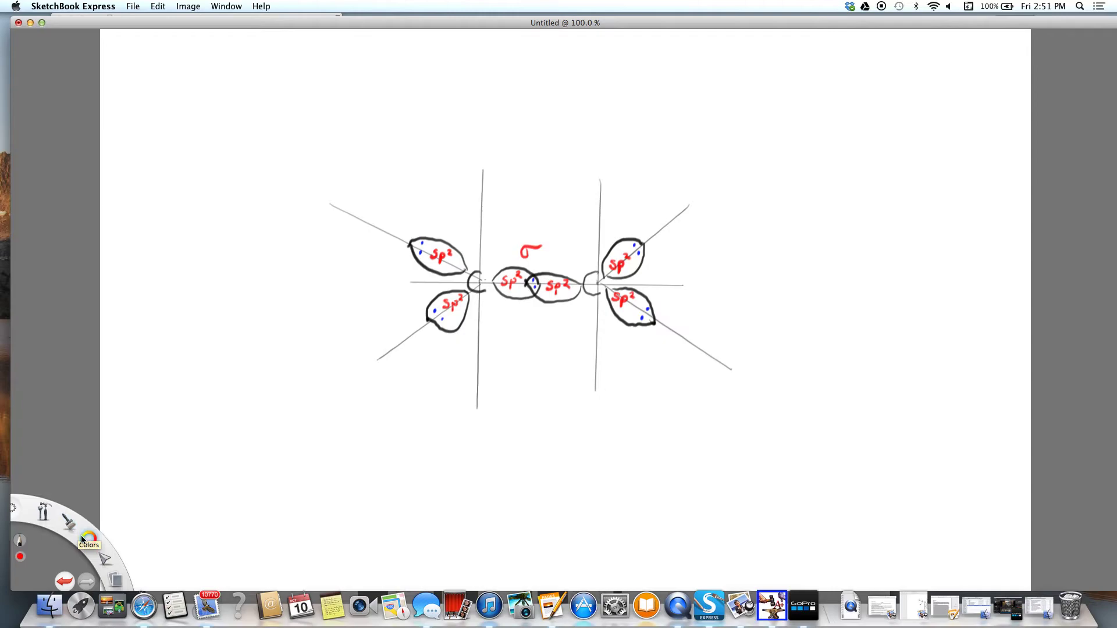
Draw black hydrogen orbitals overlapping the tips of the four outer lobes
{"action": "left_click_drag", "start_coordinate": [87, 539], "coordinate": [83, 510]}
{"action": "mouse_move", "coordinate": [437, 310]}
{"action": "left_mouse_down"}
{"action": "mouse_move", "coordinate": [427, 303]}
{"action": "mouse_move", "coordinate": [411, 321]}
{"action": "mouse_move", "coordinate": [438, 349]}
{"action": "mouse_move", "coordinate": [437, 304]}
{"action": "left_mouse_up"}
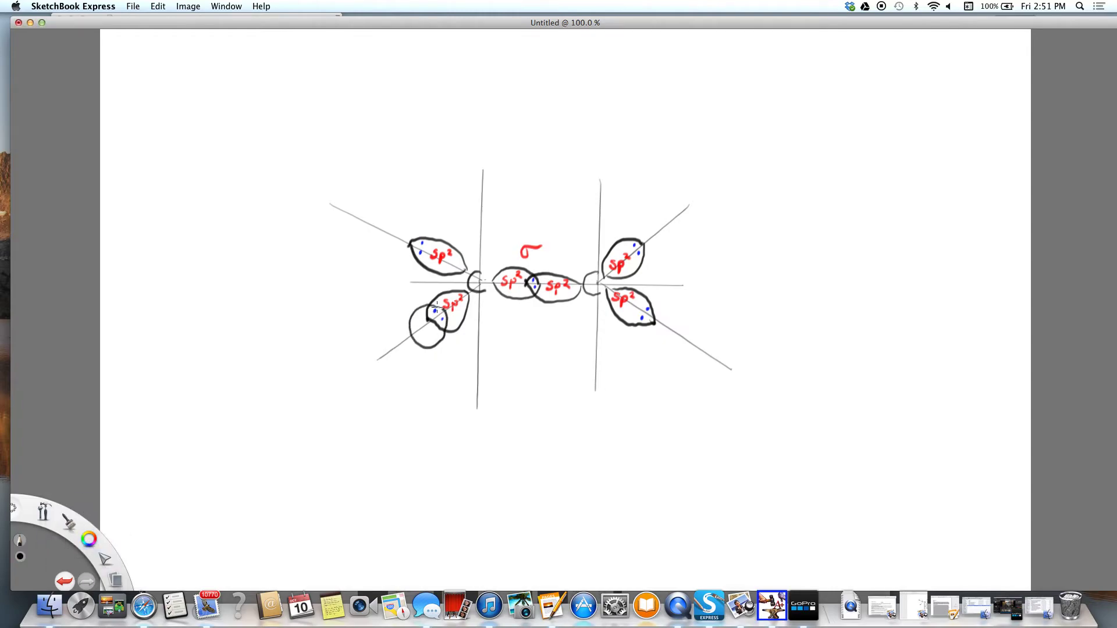
{"action": "mouse_move", "coordinate": [398, 228]}
{"action": "left_mouse_down"}
{"action": "mouse_move", "coordinate": [401, 263]}
{"action": "mouse_move", "coordinate": [423, 259]}
{"action": "mouse_move", "coordinate": [425, 238]}
{"action": "mouse_move", "coordinate": [389, 225]}
{"action": "left_mouse_up"}
{"action": "mouse_move", "coordinate": [647, 242]}
{"action": "left_mouse_down"}
{"action": "mouse_move", "coordinate": [628, 255]}
{"action": "mouse_move", "coordinate": [651, 259]}
{"action": "mouse_move", "coordinate": [662, 236]}
{"action": "mouse_move", "coordinate": [638, 226]}
{"action": "left_mouse_up"}
{"action": "mouse_move", "coordinate": [661, 302]}
{"action": "left_mouse_down"}
{"action": "mouse_move", "coordinate": [635, 317]}
{"action": "mouse_move", "coordinate": [641, 336]}
{"action": "mouse_move", "coordinate": [667, 334]}
{"action": "mouse_move", "coordinate": [660, 299]}
{"action": "left_mouse_up"}
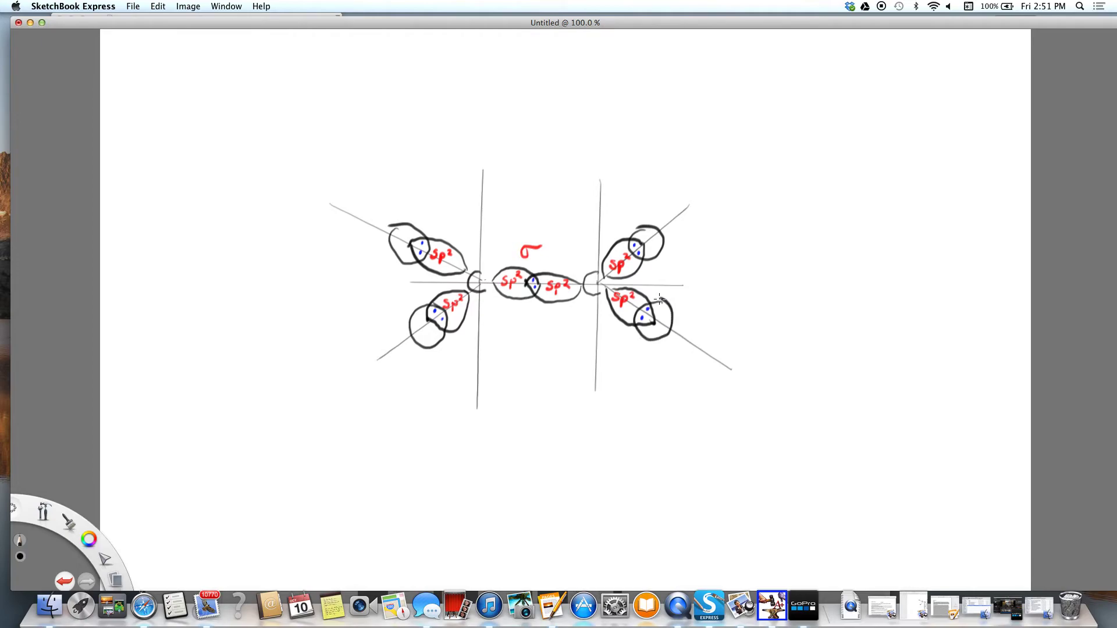
Label each of the four hydrogen orbitals H
{"action": "mouse_move", "coordinate": [634, 349]}
{"action": "left_mouse_down"}
{"action": "mouse_move", "coordinate": [632, 367]}
{"action": "mouse_move", "coordinate": [643, 367]}
{"action": "left_mouse_up"}
{"action": "left_click_drag", "start_coordinate": [632, 359], "coordinate": [644, 357]}
{"action": "mouse_move", "coordinate": [630, 199]}
{"action": "left_mouse_down"}
{"action": "mouse_move", "coordinate": [629, 215]}
{"action": "mouse_move", "coordinate": [641, 212]}
{"action": "left_mouse_up"}
{"action": "mouse_move", "coordinate": [412, 201]}
{"action": "left_mouse_down"}
{"action": "mouse_move", "coordinate": [412, 217]}
{"action": "mouse_move", "coordinate": [419, 207]}
{"action": "left_mouse_up"}
{"action": "left_click_drag", "start_coordinate": [417, 365], "coordinate": [425, 384]}
{"action": "left_click_drag", "start_coordinate": [416, 376], "coordinate": [424, 375]}
Mark all four C–H bonds with a red σ
{"action": "left_click", "coordinate": [82, 541]}
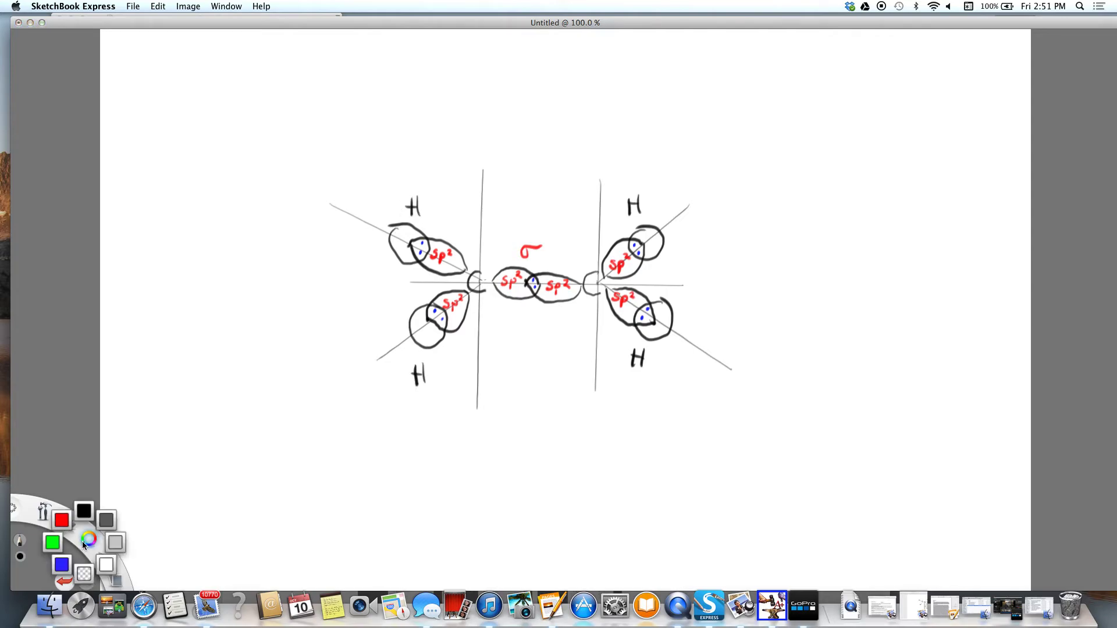
{"action": "left_click", "coordinate": [98, 511]}
{"action": "left_click_drag", "start_coordinate": [409, 294], "coordinate": [417, 290]}
{"action": "left_click_drag", "start_coordinate": [435, 215], "coordinate": [449, 212]}
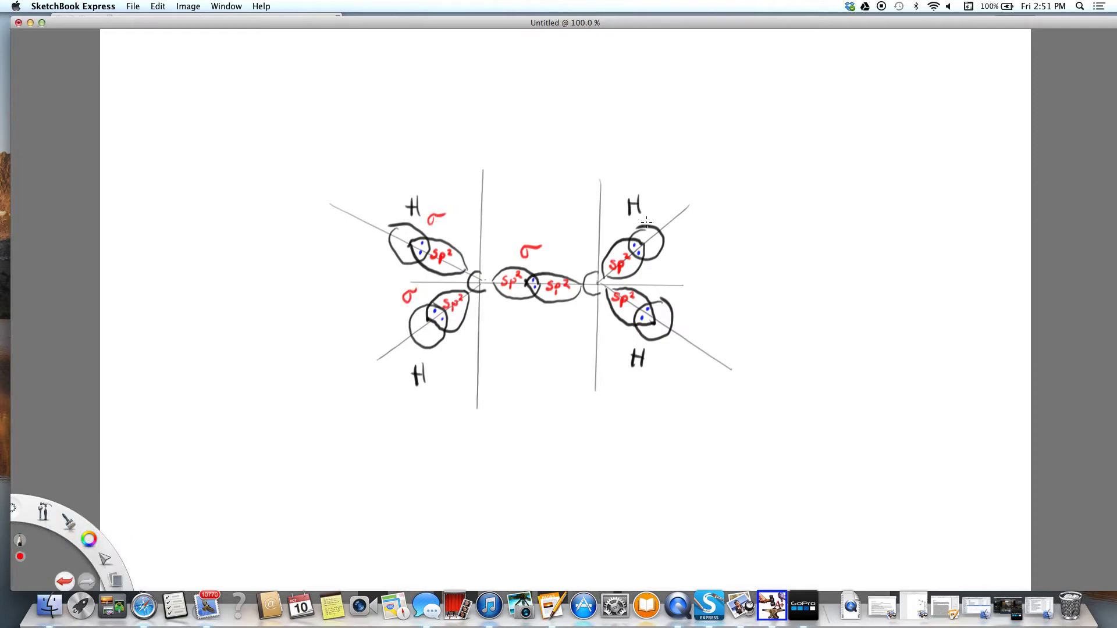
{"action": "mouse_move", "coordinate": [666, 260]}
{"action": "left_mouse_down"}
{"action": "mouse_move", "coordinate": [661, 269]}
{"action": "mouse_move", "coordinate": [678, 257]}
{"action": "left_mouse_up"}
{"action": "left_click_drag", "start_coordinate": [682, 305], "coordinate": [696, 303]}
Pick a different drawing brush from the lagoon and set its colour to black
{"action": "left_click", "coordinate": [68, 522]}
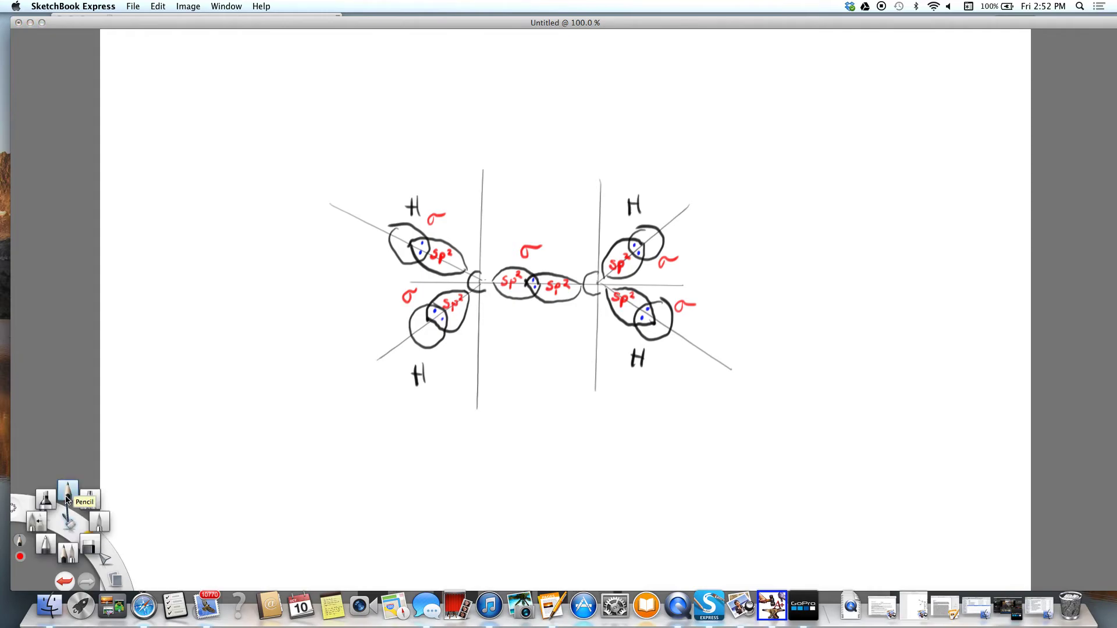
{"action": "left_click", "coordinate": [93, 495]}
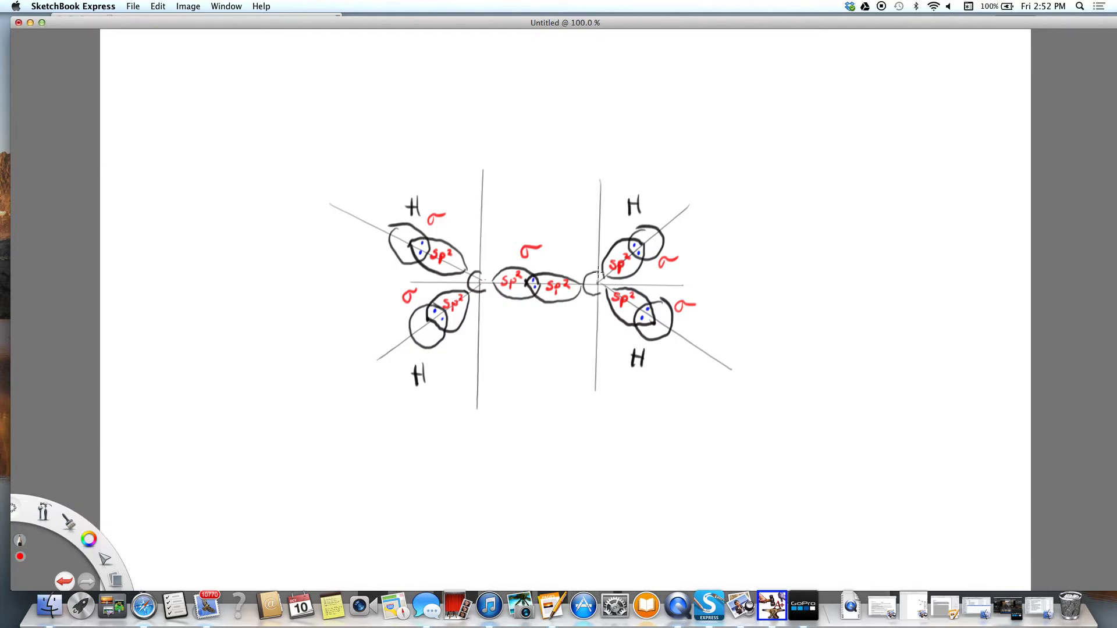
{"action": "left_click_drag", "start_coordinate": [598, 271], "coordinate": [589, 255]}
{"action": "left_click", "coordinate": [80, 538]}
{"action": "left_click", "coordinate": [79, 516]}
Draw upper and lower p lobes on both carbons' vertical axes
{"action": "mouse_move", "coordinate": [597, 267]}
{"action": "left_mouse_down"}
{"action": "mouse_move", "coordinate": [584, 234]}
{"action": "mouse_move", "coordinate": [600, 193]}
{"action": "left_mouse_up"}
{"action": "mouse_move", "coordinate": [598, 269]}
{"action": "left_mouse_down"}
{"action": "mouse_move", "coordinate": [611, 224]}
{"action": "mouse_move", "coordinate": [599, 191]}
{"action": "left_mouse_up"}
{"action": "mouse_move", "coordinate": [595, 295]}
{"action": "left_mouse_down"}
{"action": "mouse_move", "coordinate": [582, 323]}
{"action": "mouse_move", "coordinate": [598, 359]}
{"action": "left_mouse_up"}
{"action": "mouse_move", "coordinate": [598, 294]}
{"action": "left_mouse_down"}
{"action": "mouse_move", "coordinate": [608, 335]}
{"action": "mouse_move", "coordinate": [599, 358]}
{"action": "left_mouse_up"}
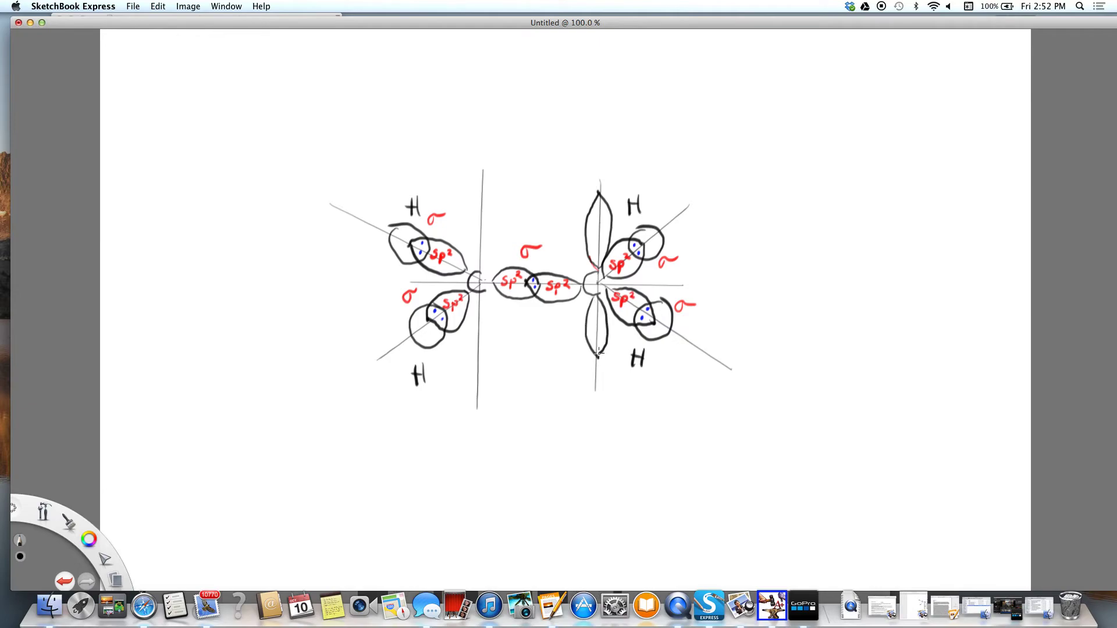
{"action": "mouse_move", "coordinate": [479, 272]}
{"action": "left_mouse_down"}
{"action": "mouse_move", "coordinate": [469, 221]}
{"action": "mouse_move", "coordinate": [478, 205]}
{"action": "mouse_move", "coordinate": [487, 263]}
{"action": "mouse_move", "coordinate": [480, 204]}
{"action": "left_mouse_up"}
{"action": "mouse_move", "coordinate": [475, 298]}
{"action": "left_mouse_down"}
{"action": "mouse_move", "coordinate": [477, 355]}
{"action": "mouse_move", "coordinate": [483, 301]}
{"action": "mouse_move", "coordinate": [480, 354]}
{"action": "left_mouse_up"}
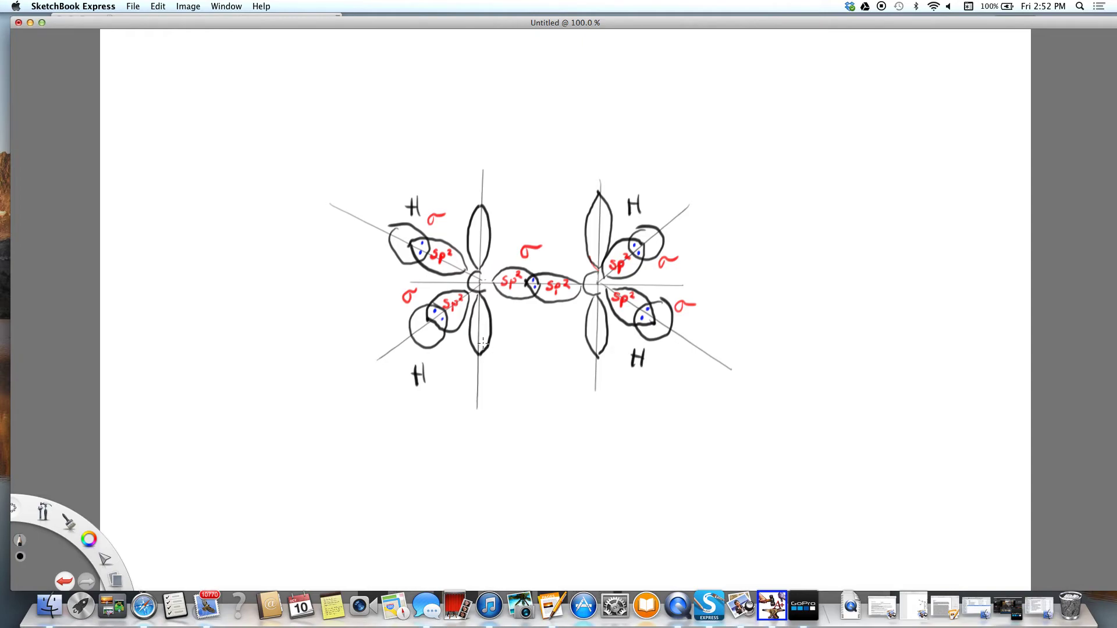
Dot blue electrons in the left upper and right lower p lobes
{"action": "left_click", "coordinate": [86, 538]}
{"action": "left_click", "coordinate": [60, 553]}
{"action": "left_click_drag", "start_coordinate": [477, 214], "coordinate": [482, 219]}
{"action": "left_click_drag", "start_coordinate": [597, 345], "coordinate": [596, 344]}
Join the upper and lower p lobes in black into top and bottom pi regions
{"action": "left_click", "coordinate": [88, 540]}
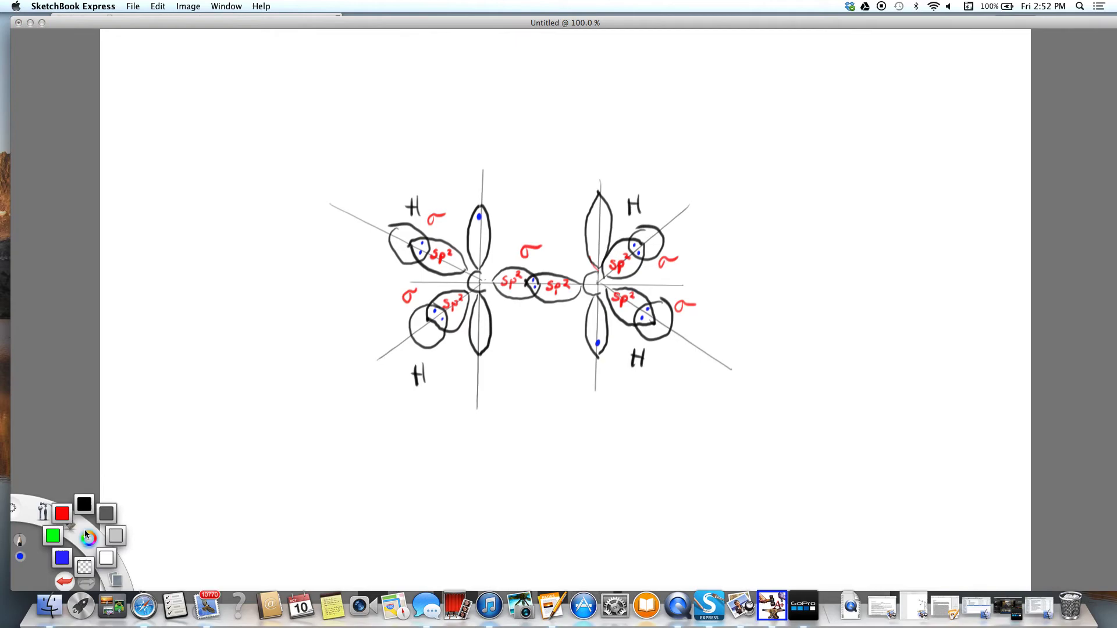
{"action": "left_click", "coordinate": [85, 529]}
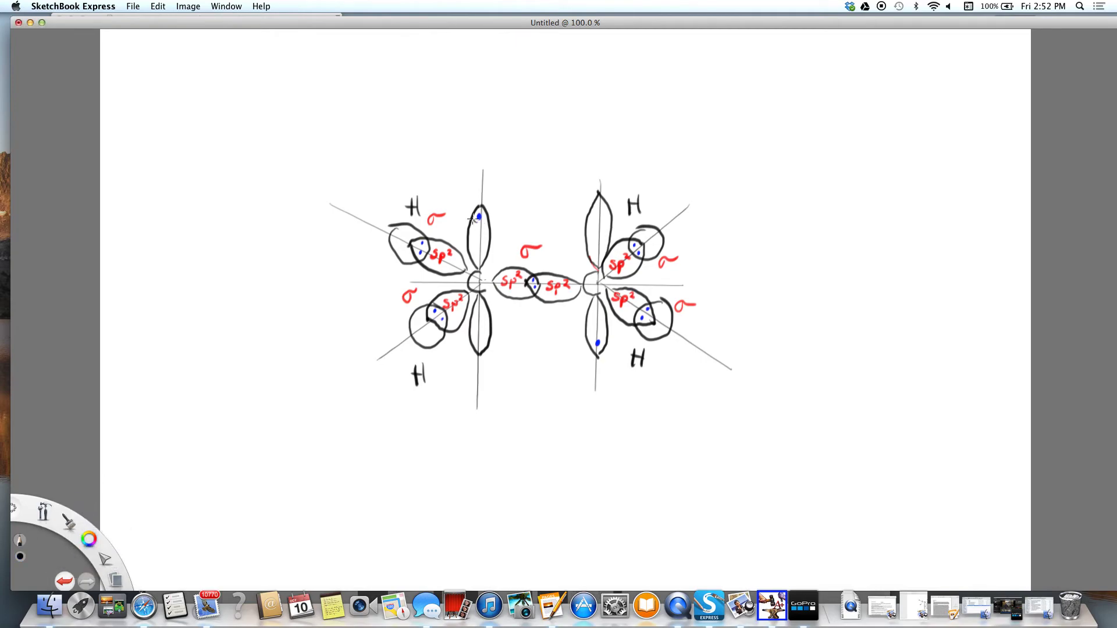
{"action": "mouse_move", "coordinate": [476, 216]}
{"action": "left_mouse_down"}
{"action": "mouse_move", "coordinate": [486, 197]}
{"action": "mouse_move", "coordinate": [591, 190]}
{"action": "mouse_move", "coordinate": [611, 201]}
{"action": "mouse_move", "coordinate": [538, 222]}
{"action": "mouse_move", "coordinate": [473, 220]}
{"action": "left_mouse_up"}
{"action": "mouse_move", "coordinate": [586, 333]}
{"action": "left_mouse_down"}
{"action": "mouse_move", "coordinate": [610, 347]}
{"action": "mouse_move", "coordinate": [596, 358]}
{"action": "mouse_move", "coordinate": [474, 360]}
{"action": "mouse_move", "coordinate": [465, 348]}
{"action": "mouse_move", "coordinate": [481, 336]}
{"action": "mouse_move", "coordinate": [586, 333]}
{"action": "left_mouse_up"}
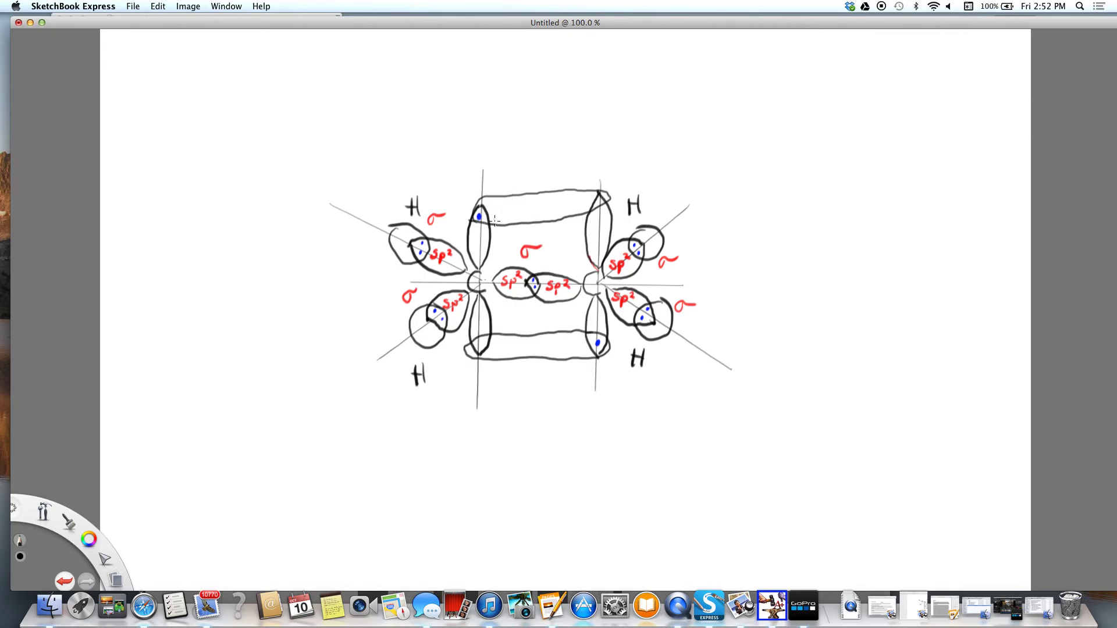
Write a red π label on the top overlap region
{"action": "left_click", "coordinate": [88, 539]}
{"action": "left_click", "coordinate": [64, 515]}
{"action": "mouse_move", "coordinate": [526, 201]}
{"action": "left_mouse_down"}
{"action": "mouse_move", "coordinate": [535, 219]}
{"action": "mouse_move", "coordinate": [545, 197]}
{"action": "left_mouse_up"}
Handwrite the red caption 'C2H4 sp² Trigonal' across the top of the diagram
{"action": "mouse_move", "coordinate": [290, 114]}
{"action": "left_mouse_down"}
{"action": "mouse_move", "coordinate": [286, 133]}
{"action": "mouse_move", "coordinate": [314, 133]}
{"action": "left_mouse_up"}
{"action": "left_click_drag", "start_coordinate": [324, 107], "coordinate": [324, 123]}
{"action": "left_click_drag", "start_coordinate": [336, 116], "coordinate": [341, 146]}
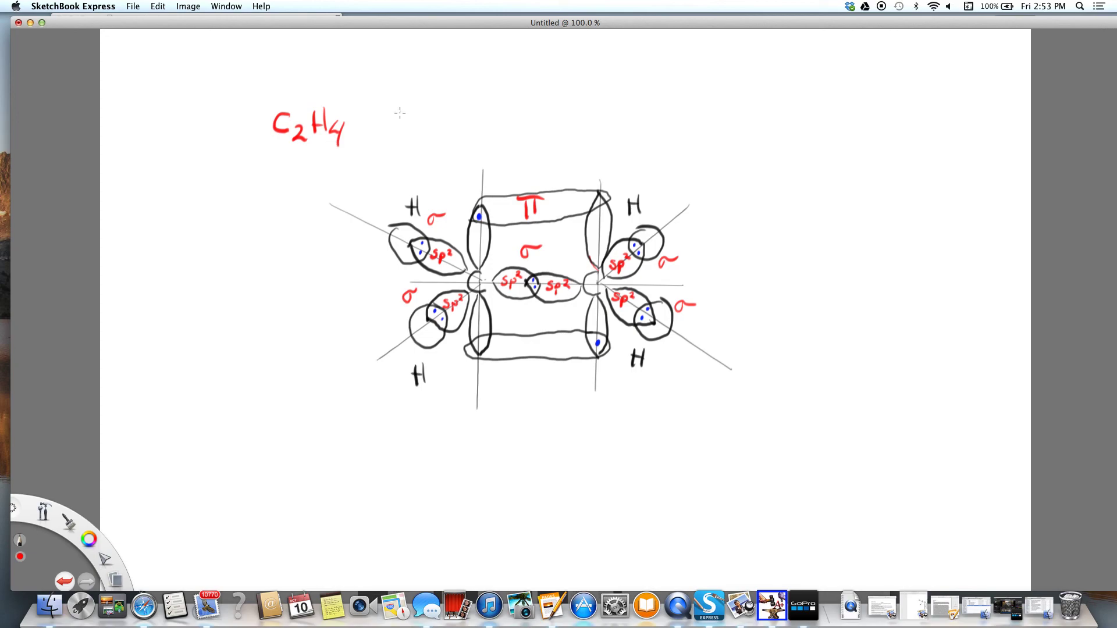
{"action": "mouse_move", "coordinate": [409, 110]}
{"action": "left_mouse_down"}
{"action": "mouse_move", "coordinate": [395, 128]}
{"action": "mouse_move", "coordinate": [414, 119]}
{"action": "mouse_move", "coordinate": [413, 135]}
{"action": "mouse_move", "coordinate": [416, 123]}
{"action": "left_mouse_up"}
{"action": "left_click_drag", "start_coordinate": [435, 96], "coordinate": [445, 110]}
{"action": "mouse_move", "coordinate": [502, 100]}
{"action": "left_mouse_down"}
{"action": "mouse_move", "coordinate": [501, 124]}
{"action": "mouse_move", "coordinate": [513, 101]}
{"action": "mouse_move", "coordinate": [542, 139]}
{"action": "mouse_move", "coordinate": [560, 116]}
{"action": "mouse_move", "coordinate": [578, 126]}
{"action": "left_mouse_up"}
{"action": "mouse_move", "coordinate": [589, 118]}
{"action": "left_mouse_down"}
{"action": "mouse_move", "coordinate": [617, 114]}
{"action": "mouse_move", "coordinate": [616, 125]}
{"action": "left_mouse_up"}
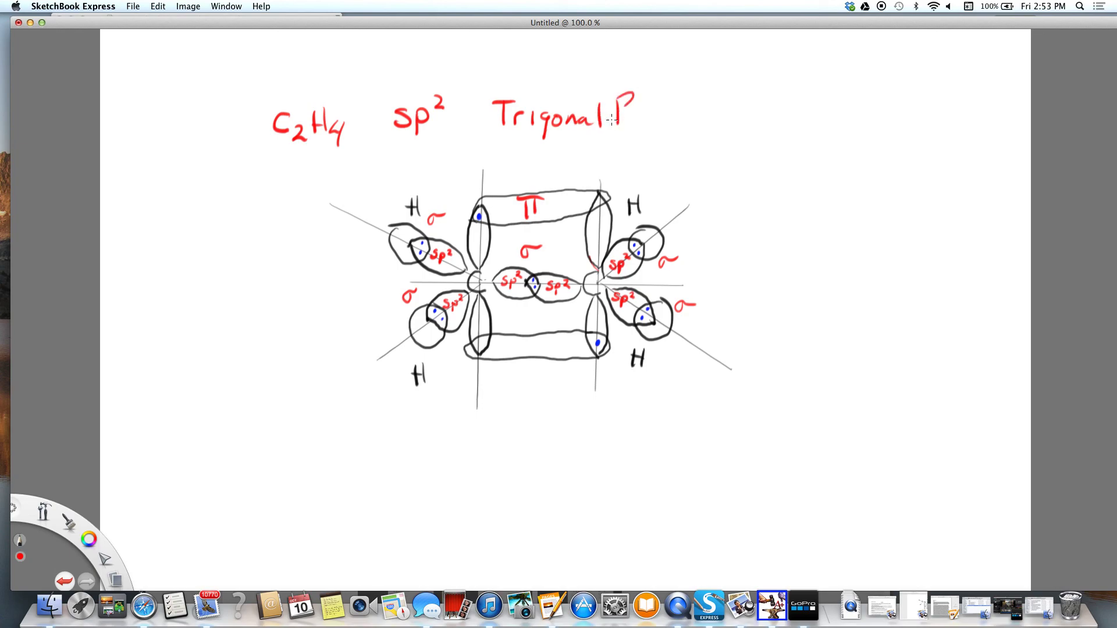